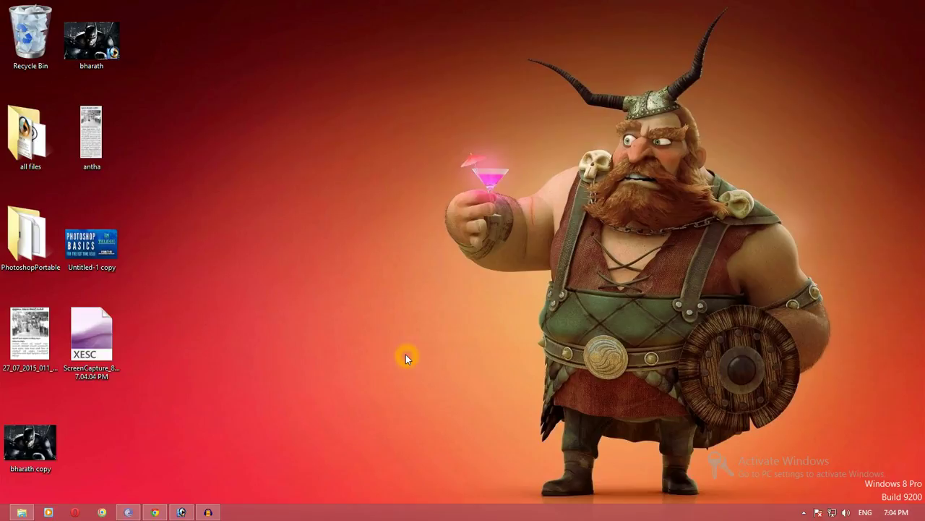
- Launch Photoshop from the taskbar and start a new document with Ctrl+N
{"action": "left_click", "coordinate": [182, 512]}
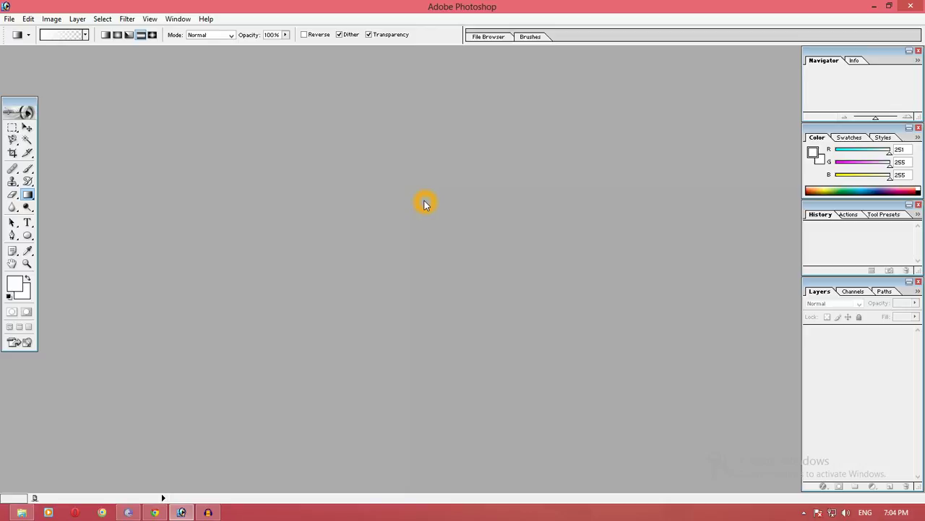
{"action": "key", "text": "ctrl+n"}
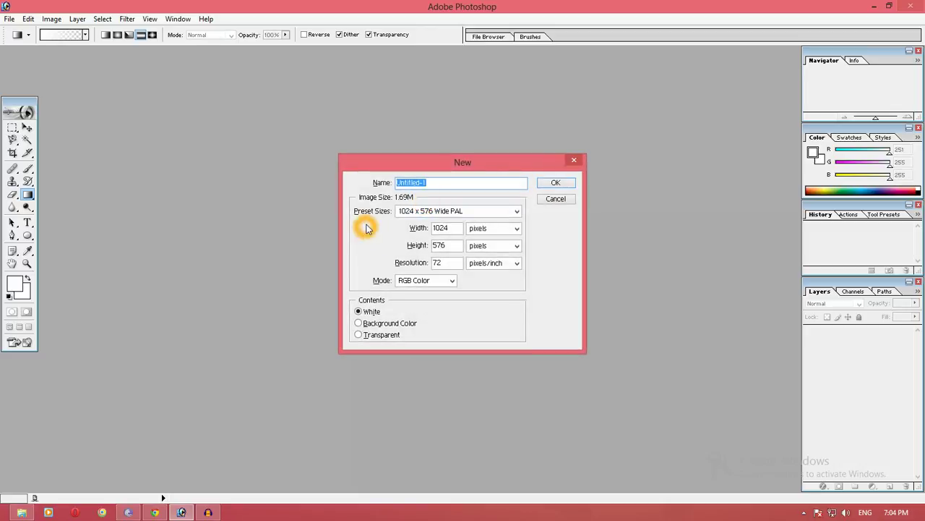
- Create a white 1024 x 576 Wide PAL document, Untitled-1, and lower its window
{"action": "left_click", "coordinate": [517, 211]}
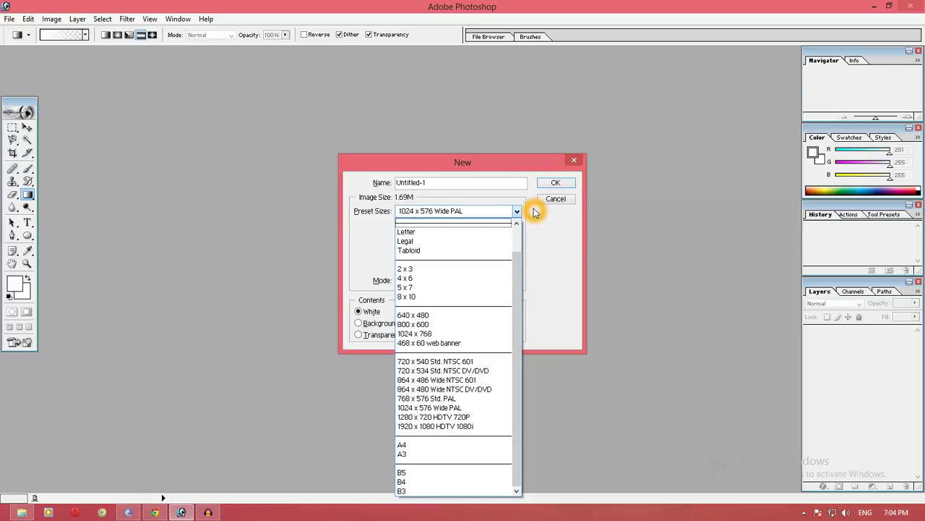
{"action": "left_click", "coordinate": [552, 185]}
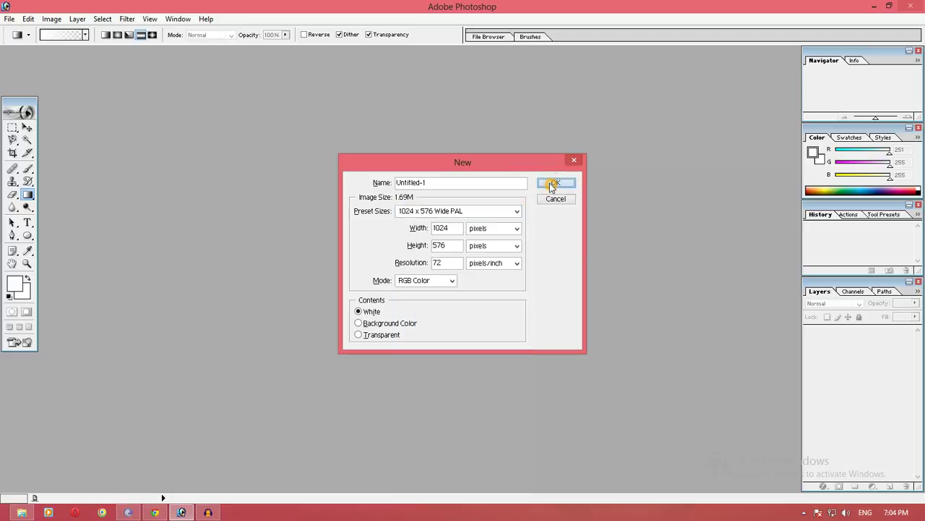
{"action": "left_click", "coordinate": [552, 184]}
{"action": "left_click_drag", "start_coordinate": [436, 61], "coordinate": [497, 108]}
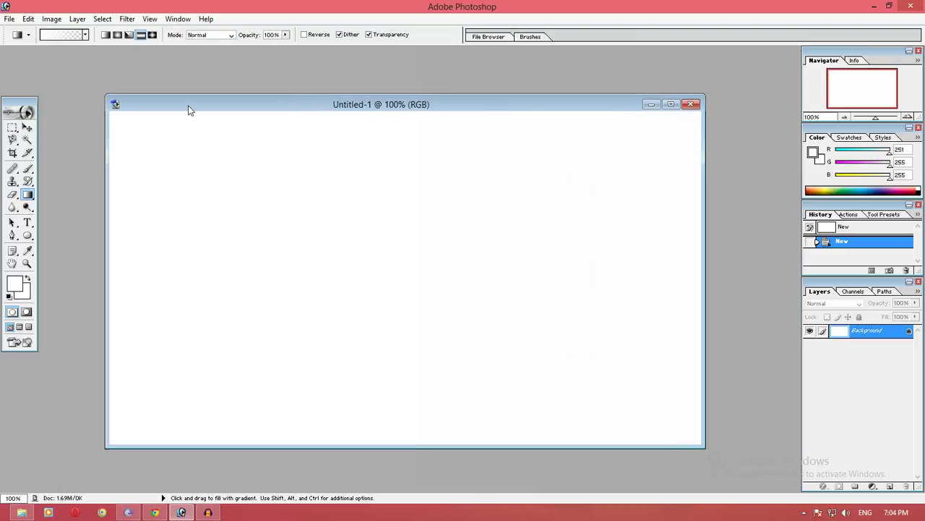
- Pick the Gradient Tool and drag a faint near-white linear gradient diagonally from the upper left
{"action": "left_click", "coordinate": [27, 128]}
{"action": "left_click_drag", "start_coordinate": [290, 107], "coordinate": [311, 124]}
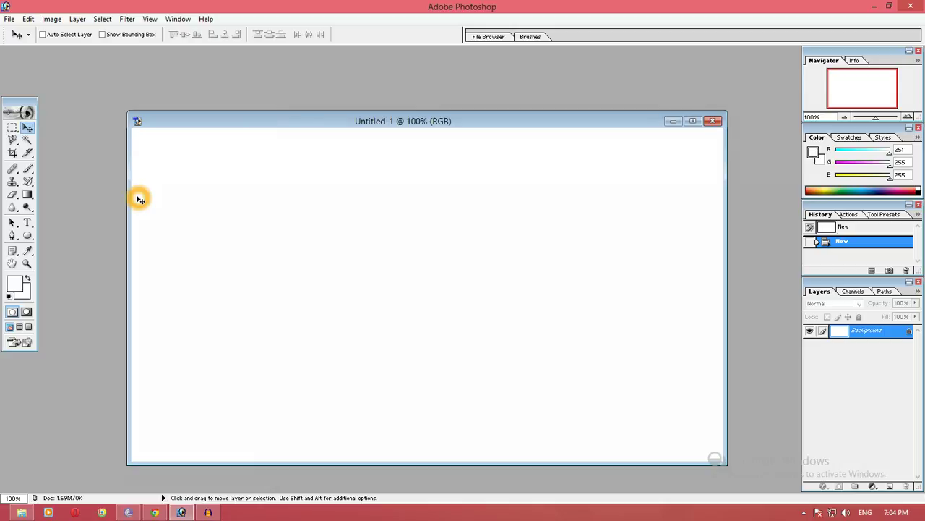
{"action": "left_click", "coordinate": [103, 199]}
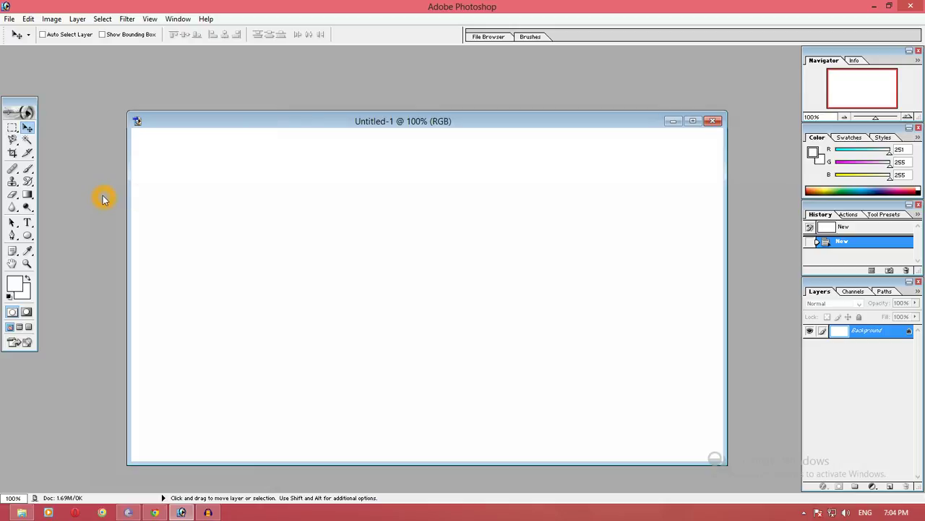
{"action": "left_click", "coordinate": [27, 194]}
{"action": "left_click", "coordinate": [60, 198]}
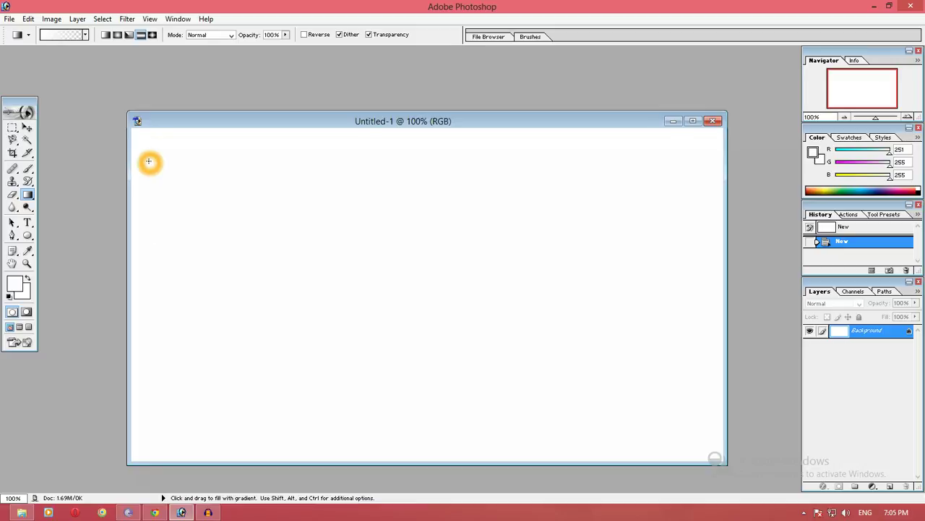
{"action": "left_click_drag", "start_coordinate": [148, 160], "coordinate": [345, 301]}
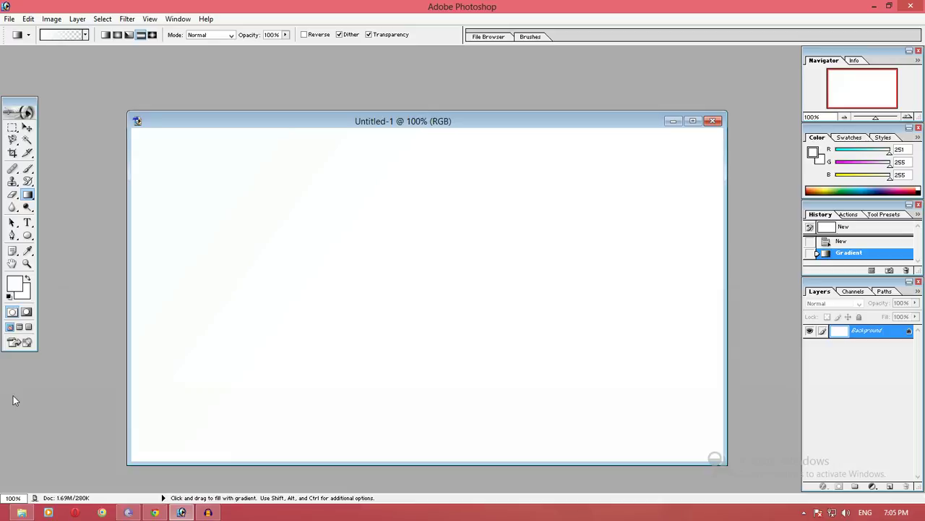
{"action": "left_click", "coordinate": [14, 288]}
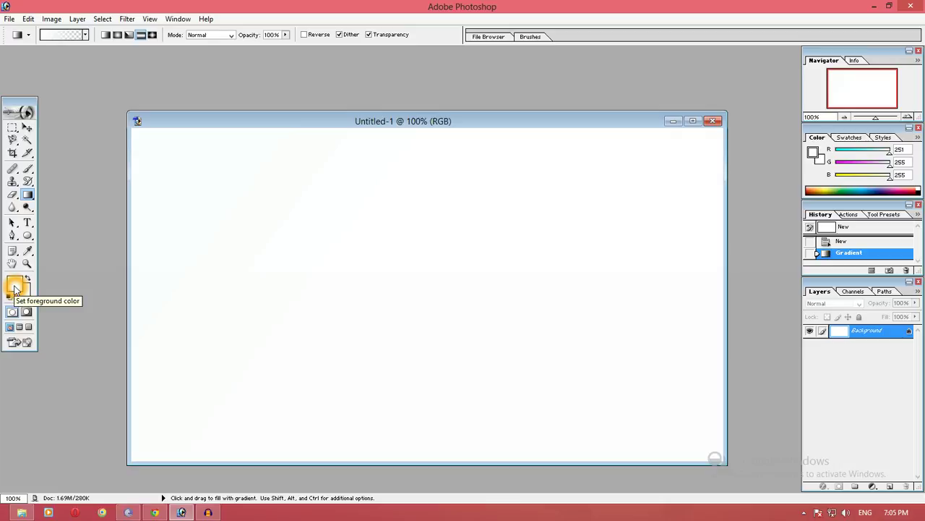
- Set the foreground colour to cyan 0DEEE1 (R 13, G 238, B 225)
{"action": "left_click", "coordinate": [29, 297]}
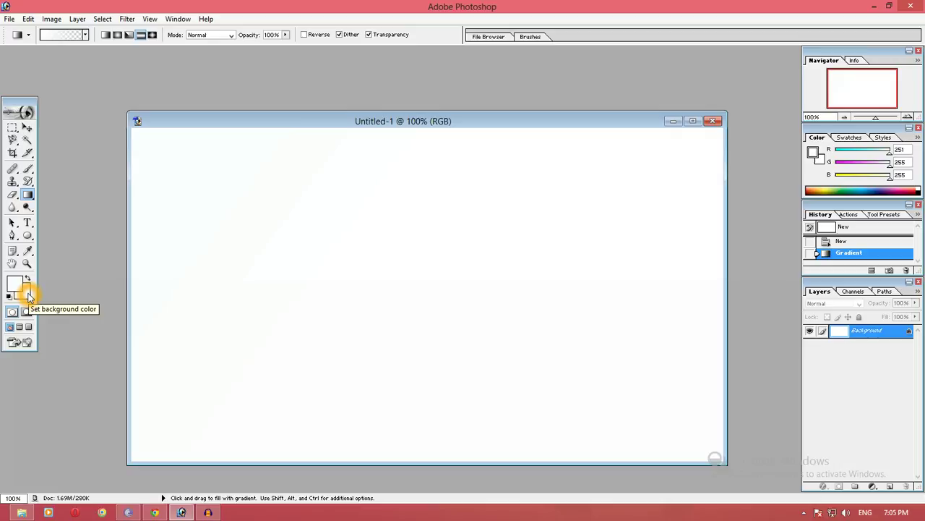
{"action": "left_click", "coordinate": [16, 287]}
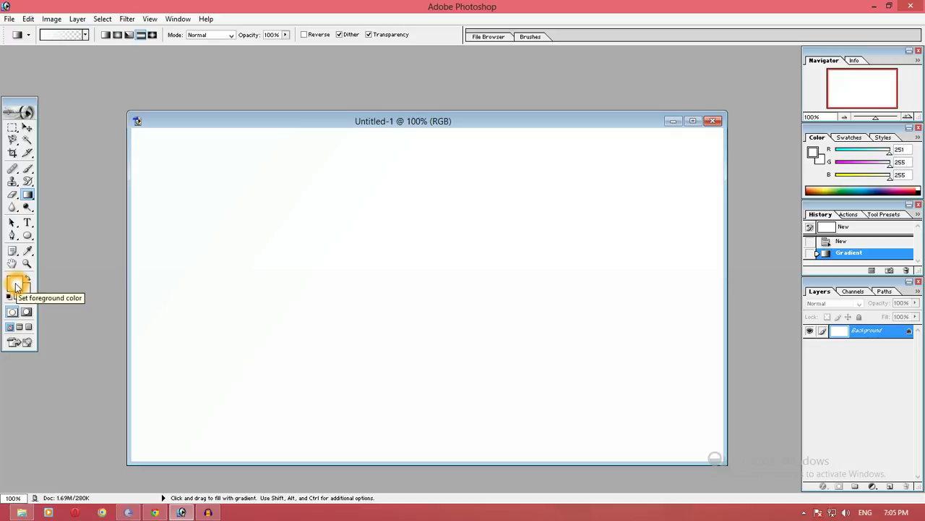
{"action": "left_click", "coordinate": [16, 287]}
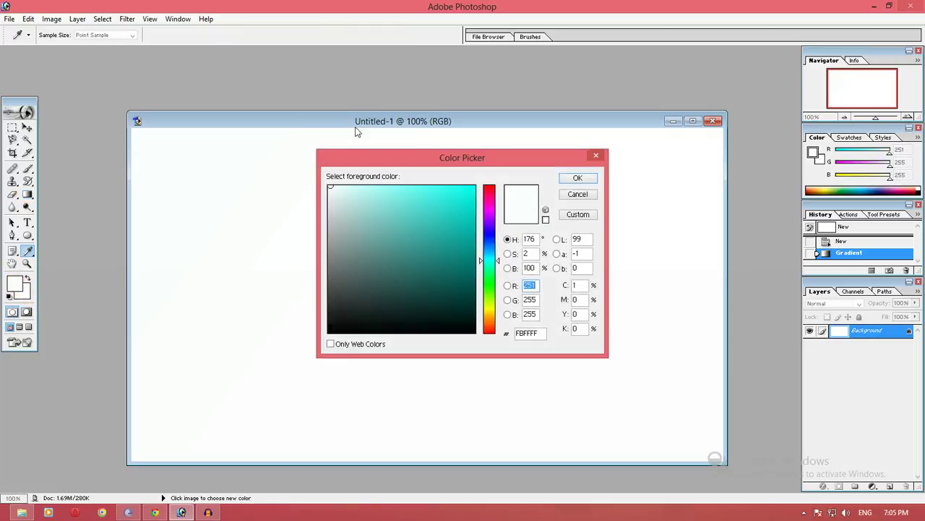
{"action": "left_click", "coordinate": [492, 172]}
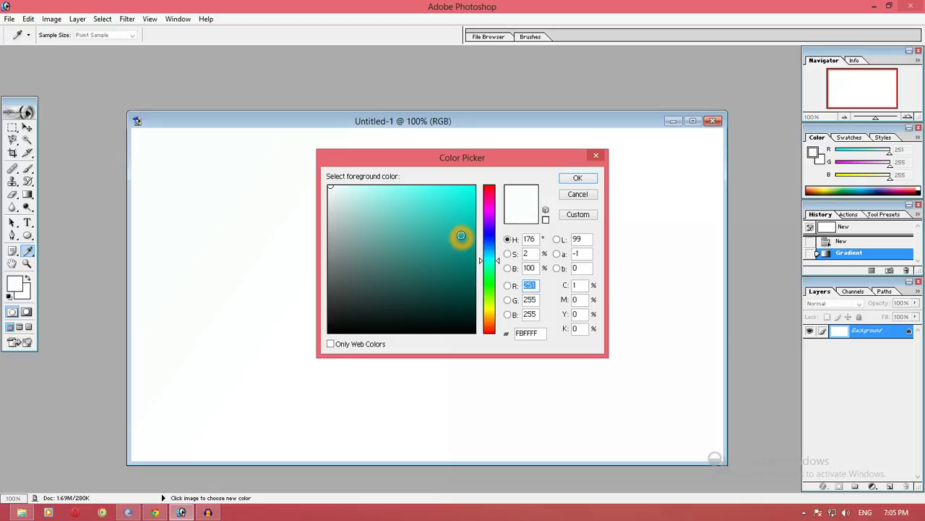
{"action": "left_click", "coordinate": [468, 195]}
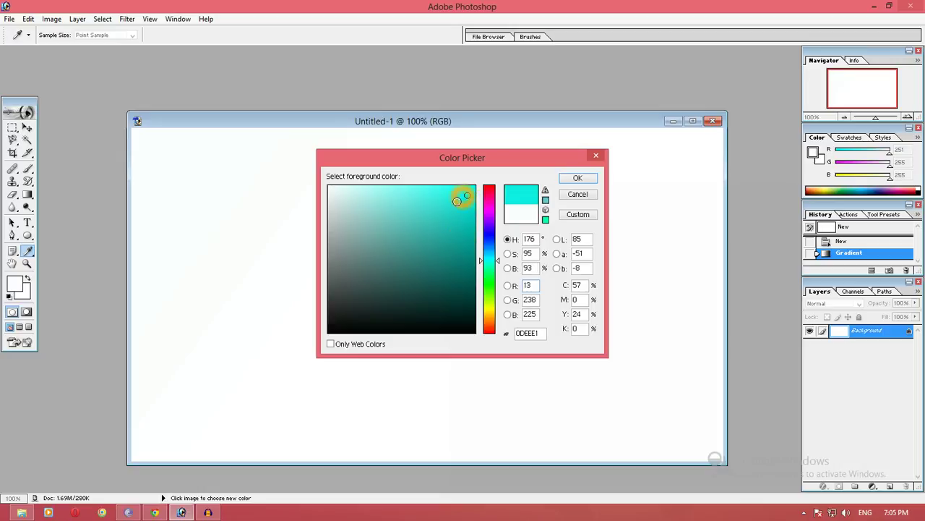
{"action": "left_click", "coordinate": [579, 179]}
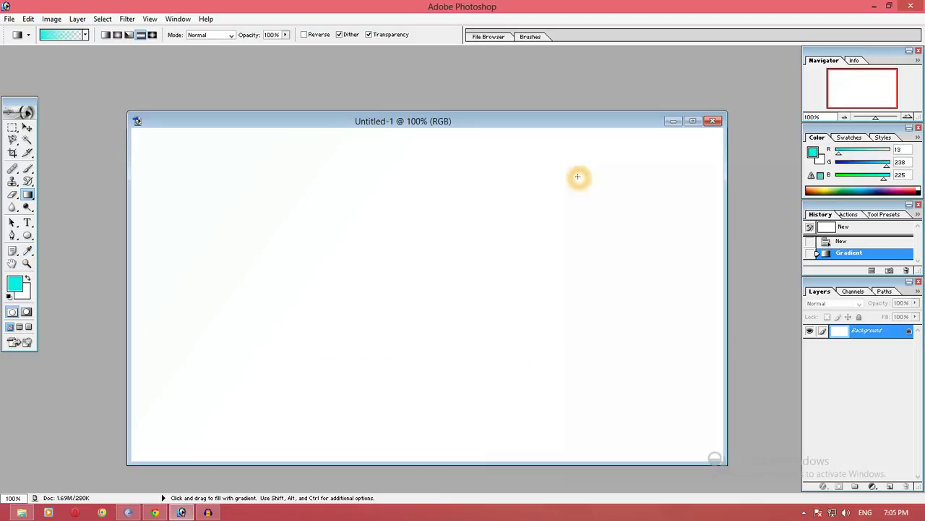
{"action": "left_click_drag", "start_coordinate": [27, 195], "coordinate": [62, 191]}
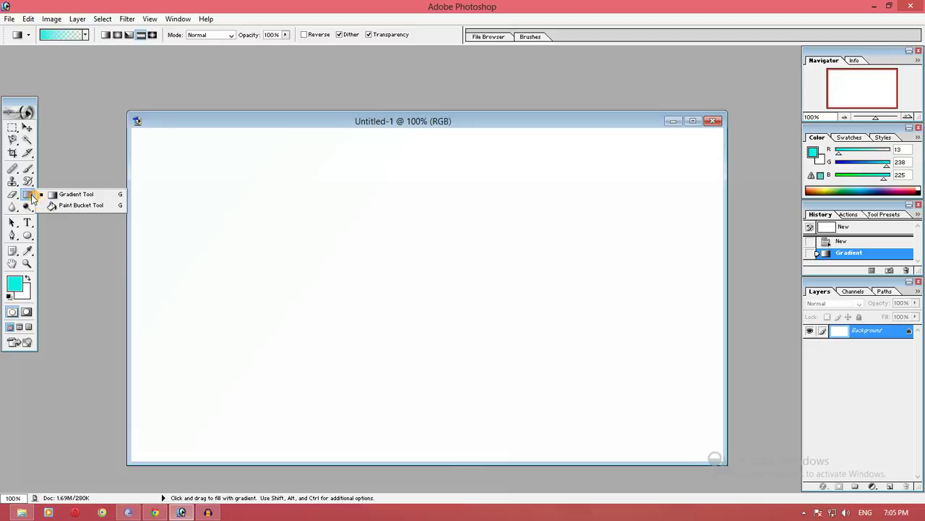
{"action": "left_click", "coordinate": [192, 176]}
{"action": "left_click", "coordinate": [168, 162]}
{"action": "left_click", "coordinate": [166, 161]}
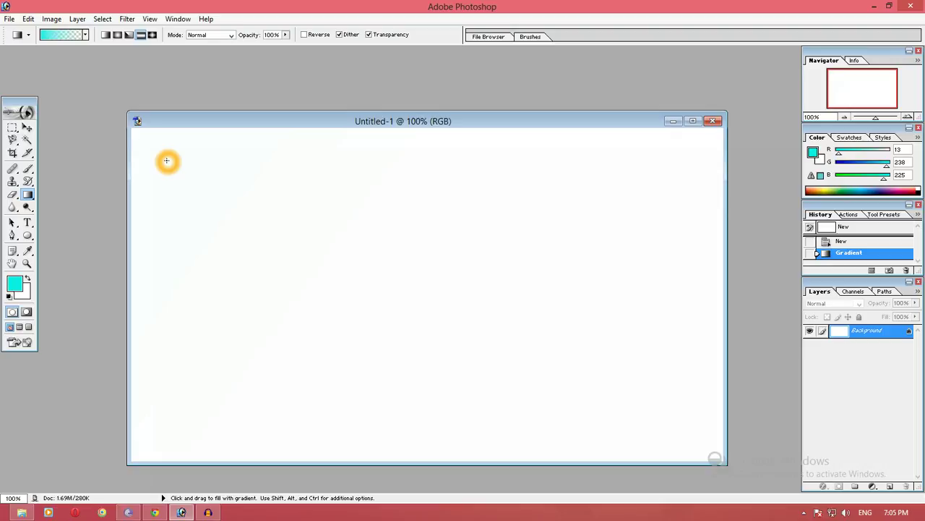
{"action": "left_click_drag", "start_coordinate": [166, 161], "coordinate": [370, 301]}
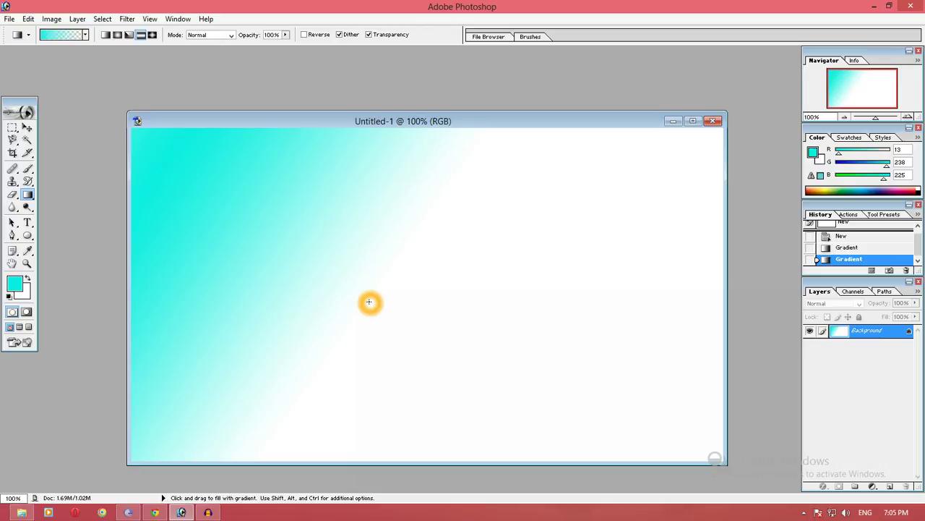
{"action": "left_click", "coordinate": [489, 353]}
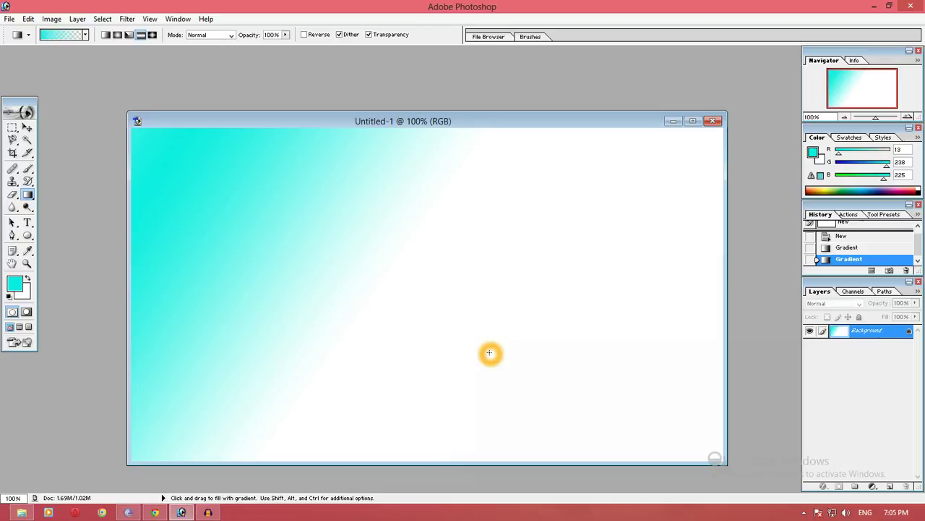
{"action": "left_click", "coordinate": [247, 235]}
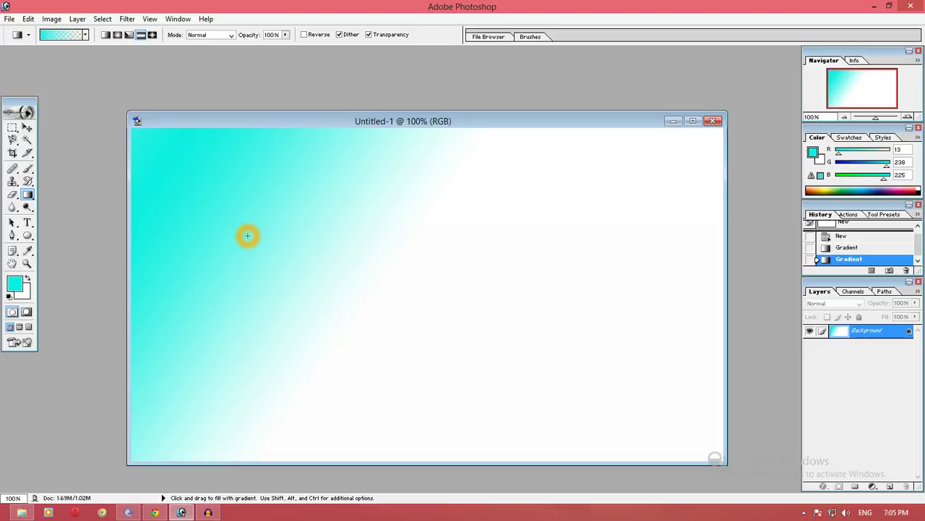
{"action": "left_click", "coordinate": [462, 301]}
{"action": "key", "text": "v"}
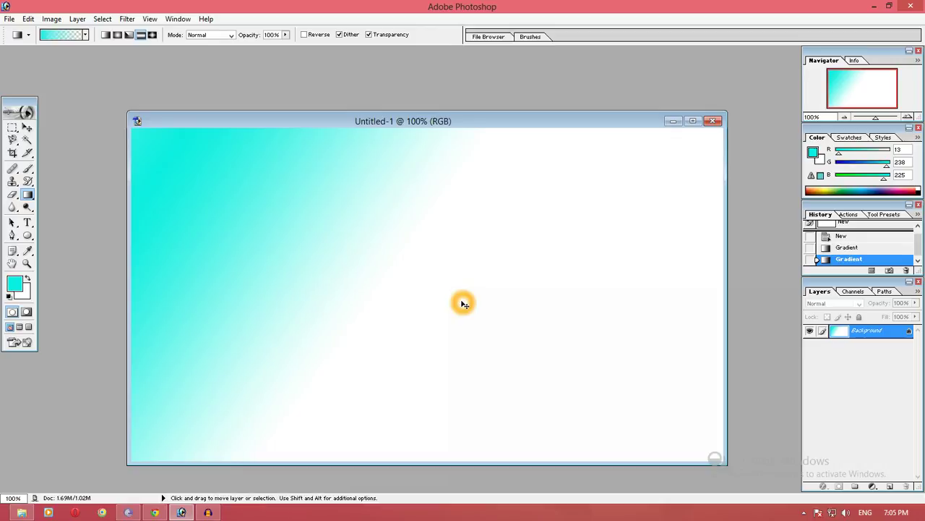
{"action": "key", "text": "ctrl+z"}
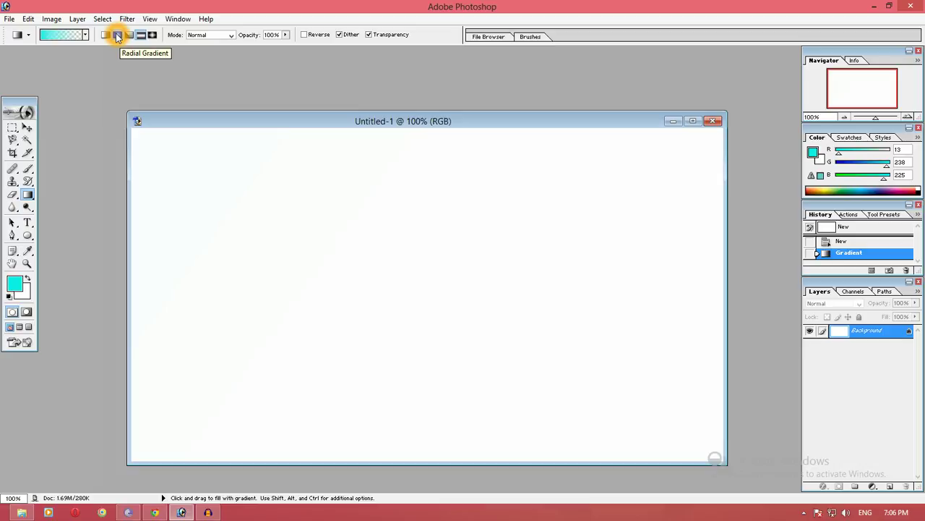
- Draw a cyan radial gradient outward from a point in the upper-left canvas
{"action": "left_click", "coordinate": [117, 37]}
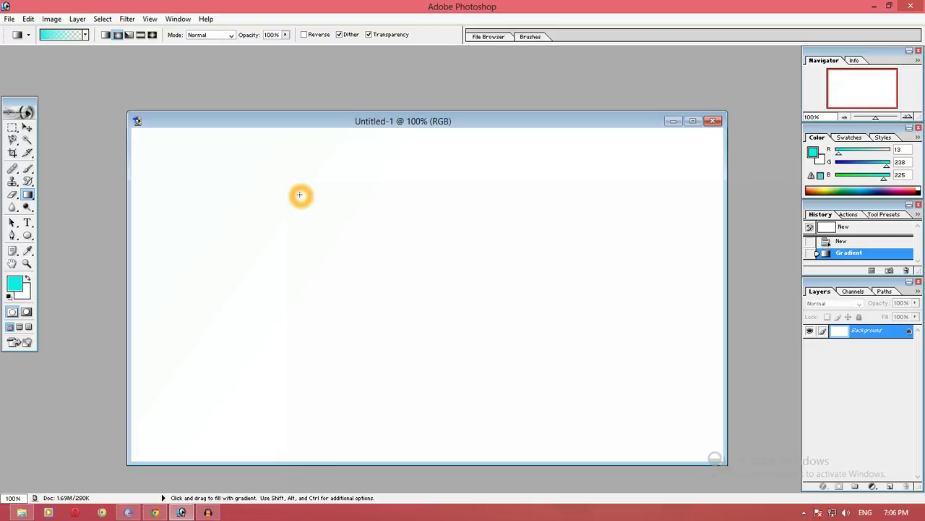
{"action": "left_click_drag", "start_coordinate": [300, 194], "coordinate": [446, 304]}
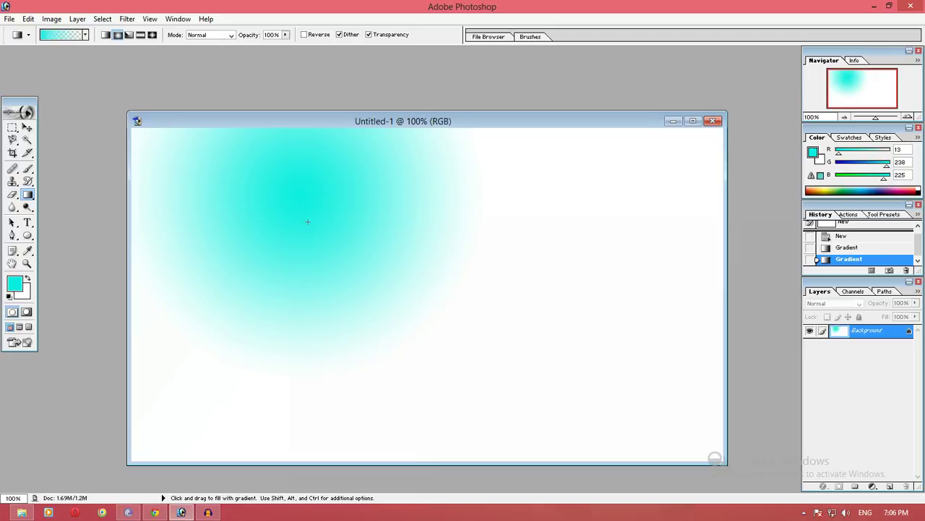
{"action": "left_click", "coordinate": [374, 220]}
- Undo the radial gradient and draw a cyan angle gradient pivoting near mid-canvas
{"action": "left_click_drag", "start_coordinate": [375, 219], "coordinate": [357, 196]}
{"action": "left_click", "coordinate": [129, 36]}
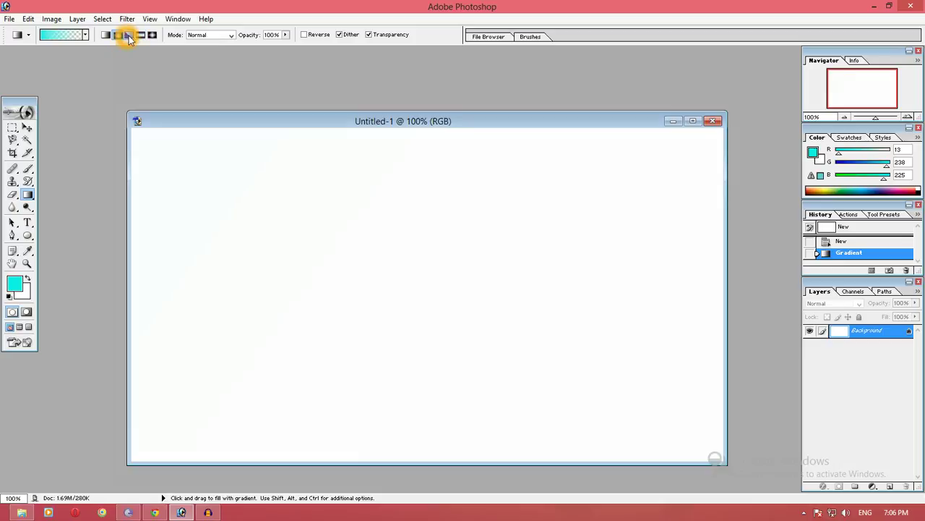
{"action": "left_click", "coordinate": [129, 36]}
{"action": "left_click", "coordinate": [242, 176]}
{"action": "left_click_drag", "start_coordinate": [327, 219], "coordinate": [523, 343]}
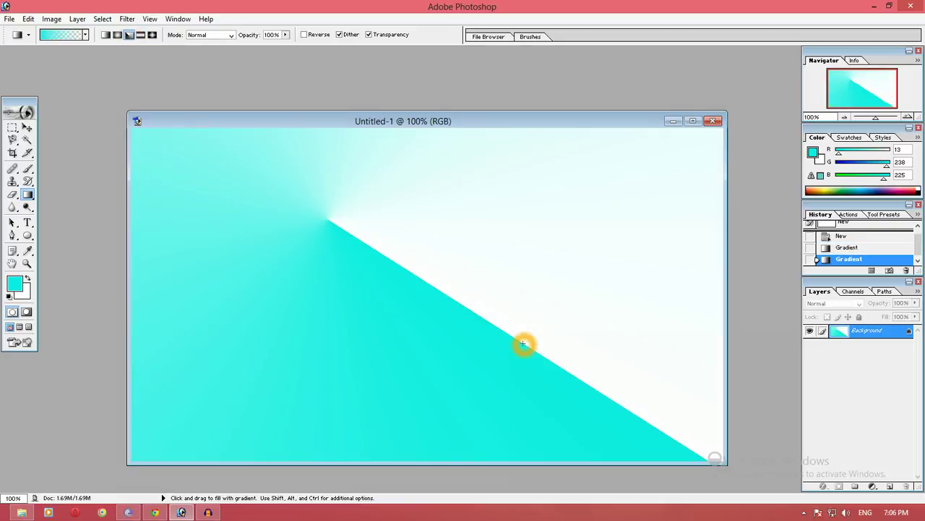
- Undo the angle gradient and drag a reflected gradient from upper right toward lower middle
{"action": "left_click", "coordinate": [332, 217]}
{"action": "left_click", "coordinate": [628, 277]}
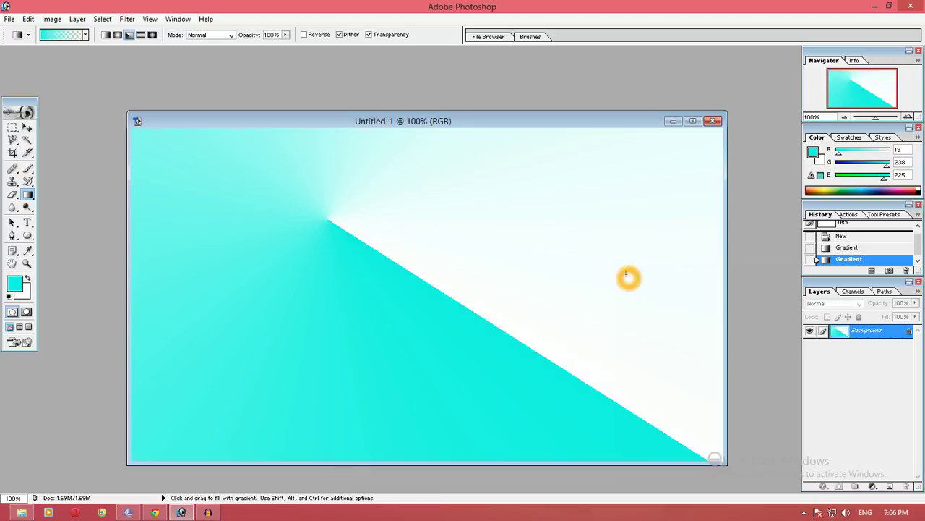
{"action": "left_click", "coordinate": [418, 277]}
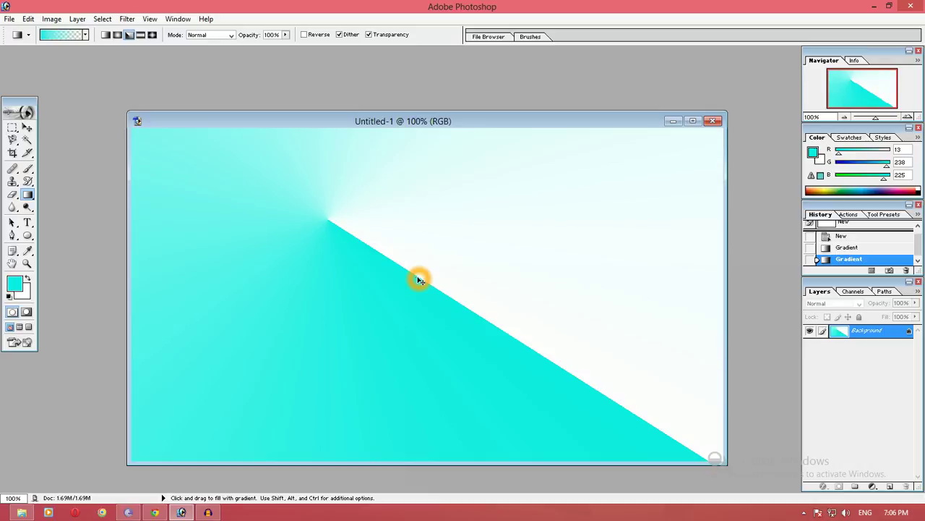
{"action": "key", "text": "ctrl+z"}
{"action": "left_click", "coordinate": [141, 36]}
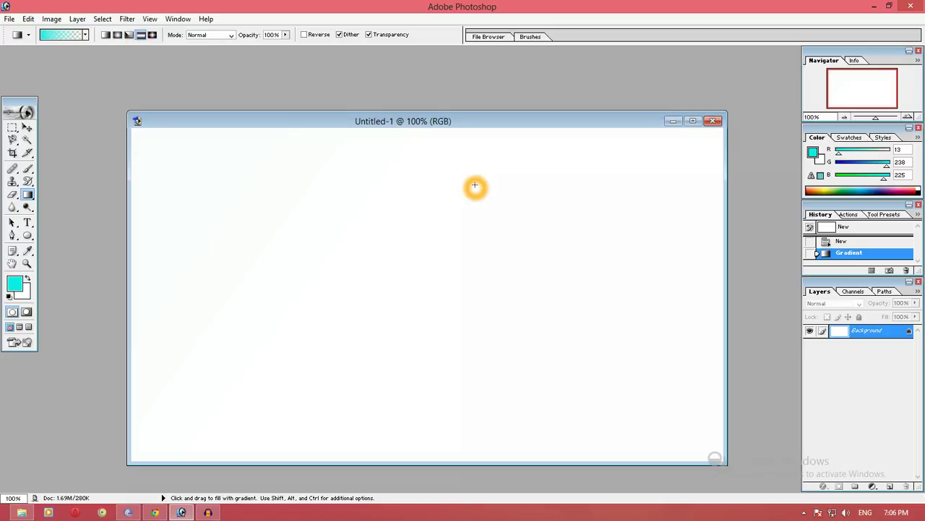
{"action": "left_click_drag", "start_coordinate": [475, 185], "coordinate": [364, 358]}
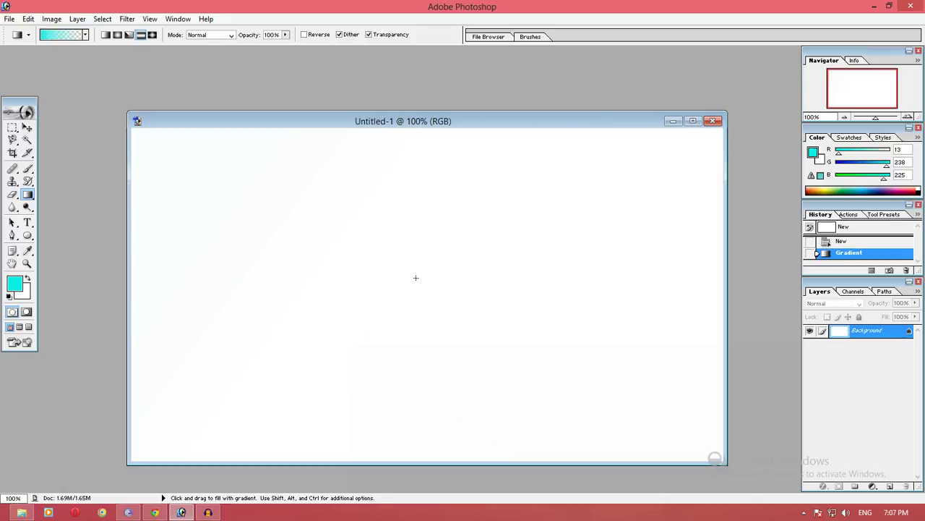
- Draw a cyan reflected band across the canvas, then add and undo a second band below
{"action": "left_click_drag", "start_coordinate": [413, 254], "coordinate": [411, 267]}
{"action": "left_click", "coordinate": [445, 369]}
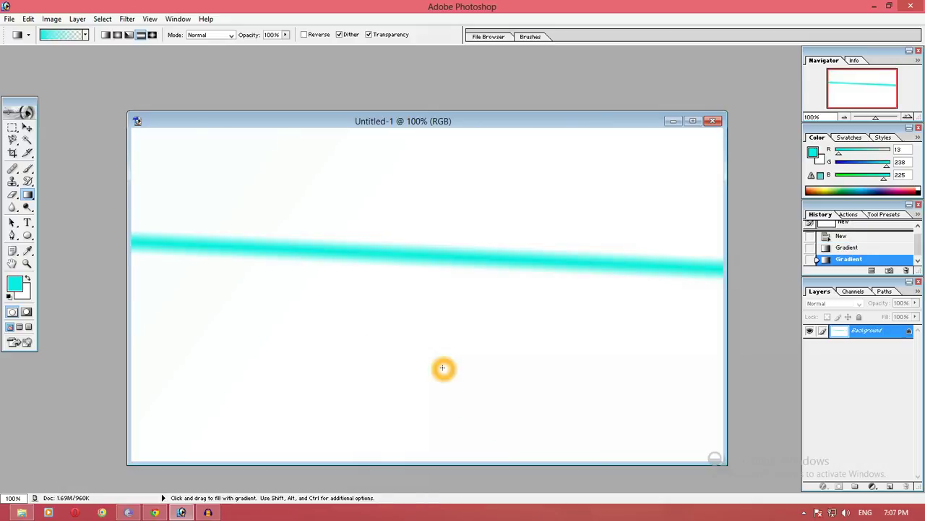
{"action": "left_click", "coordinate": [398, 319]}
{"action": "left_click_drag", "start_coordinate": [398, 319], "coordinate": [397, 330]}
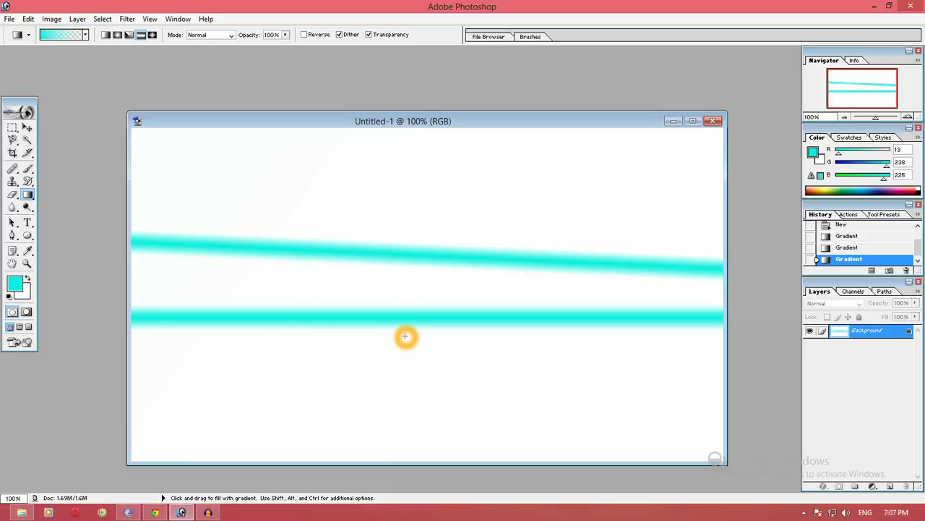
{"action": "key", "text": "ctrl+z"}
{"action": "left_click", "coordinate": [151, 35]}
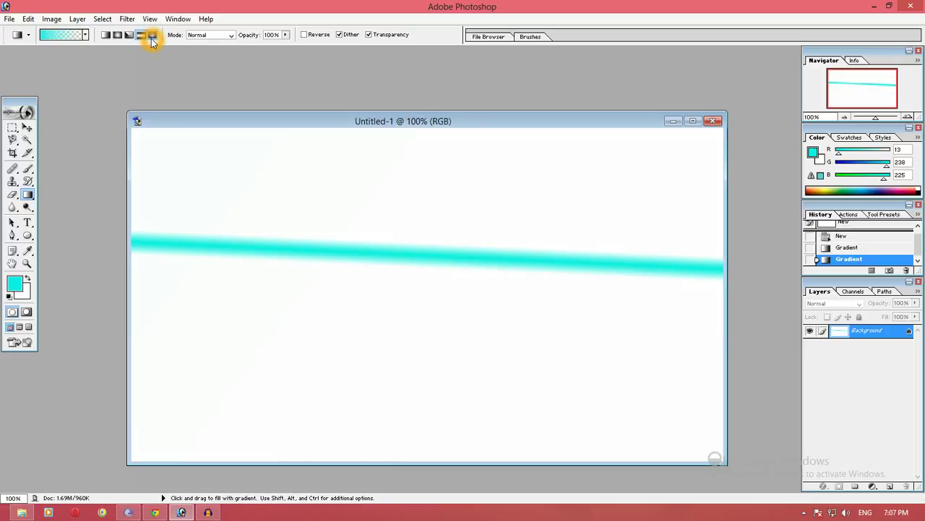
- Switch to Diamond Gradient, draw a small cyan diamond below the band, then undo it
{"action": "left_click", "coordinate": [152, 38]}
{"action": "left_click_drag", "start_coordinate": [438, 315], "coordinate": [454, 327]}
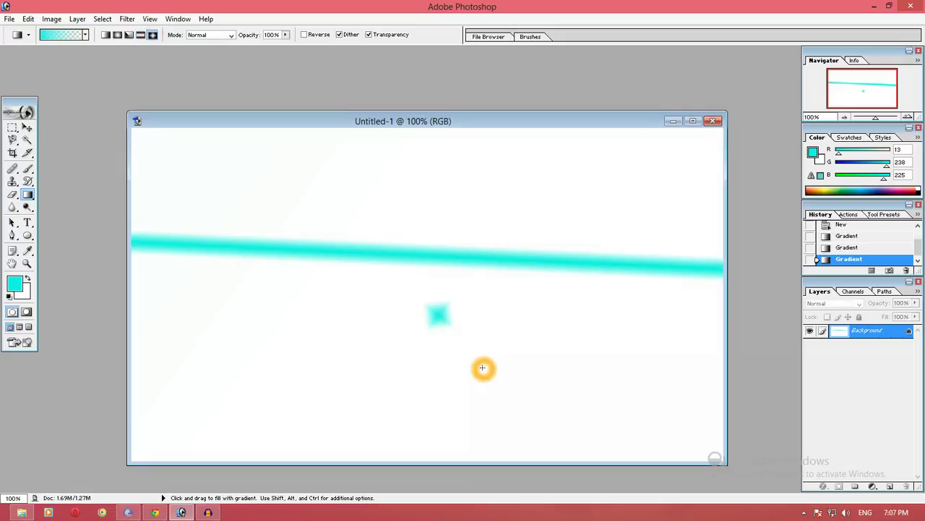
{"action": "key", "text": "v"}
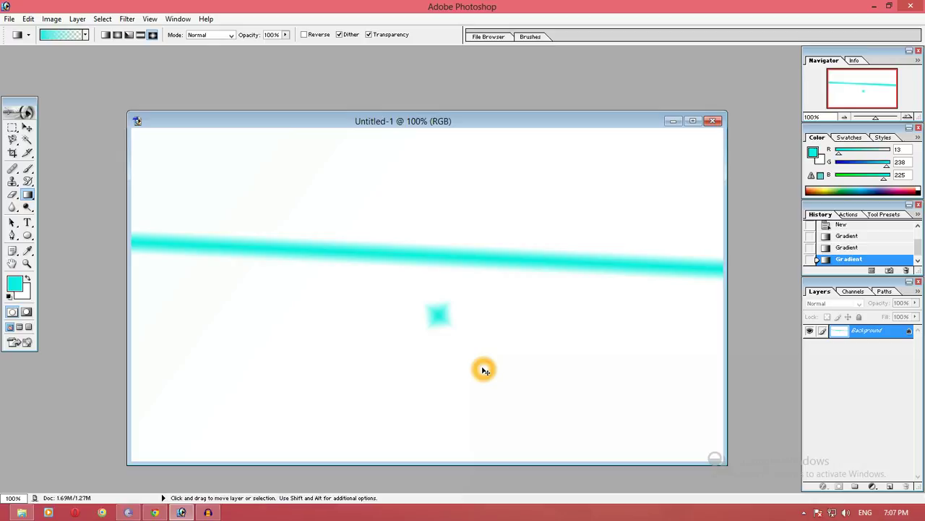
{"action": "key", "text": "ctrl+z"}
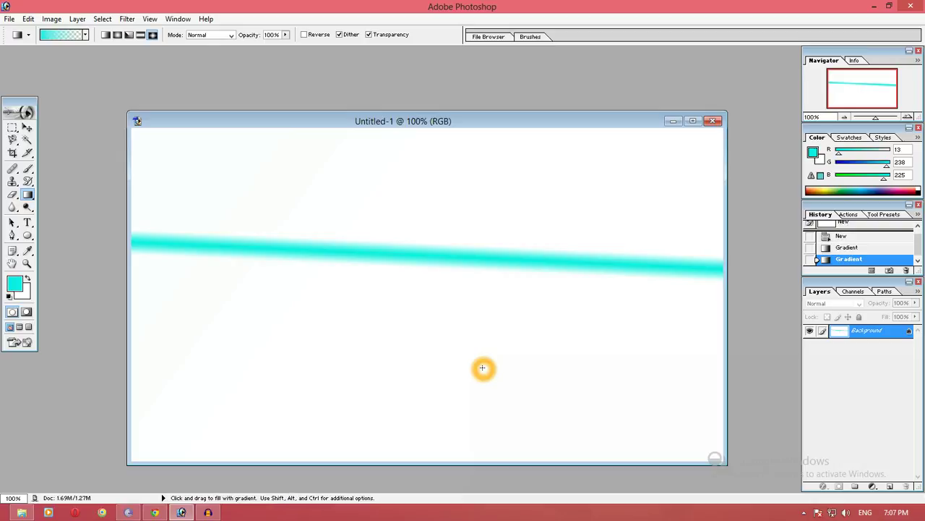
- Try the blue-red-yellow preset with two diamond gradients, undoing each
{"action": "left_click", "coordinate": [85, 35]}
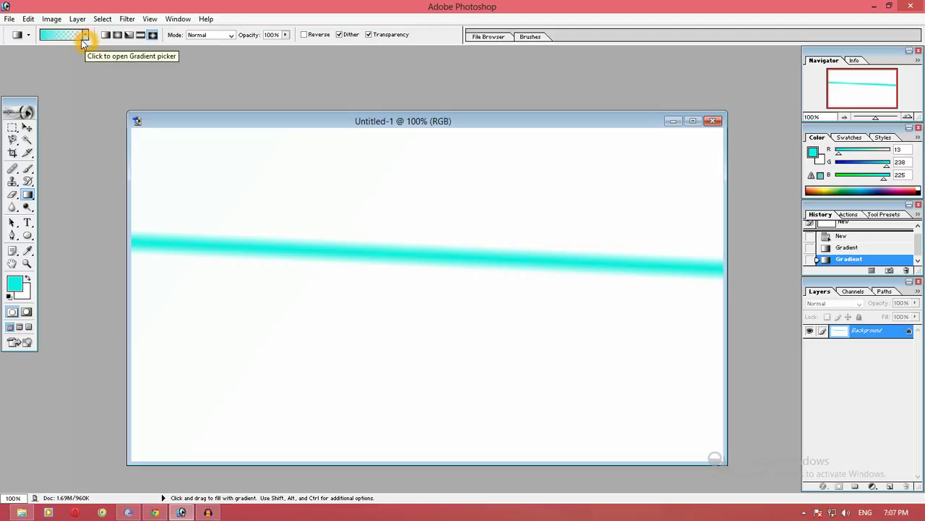
{"action": "left_click", "coordinate": [85, 35]}
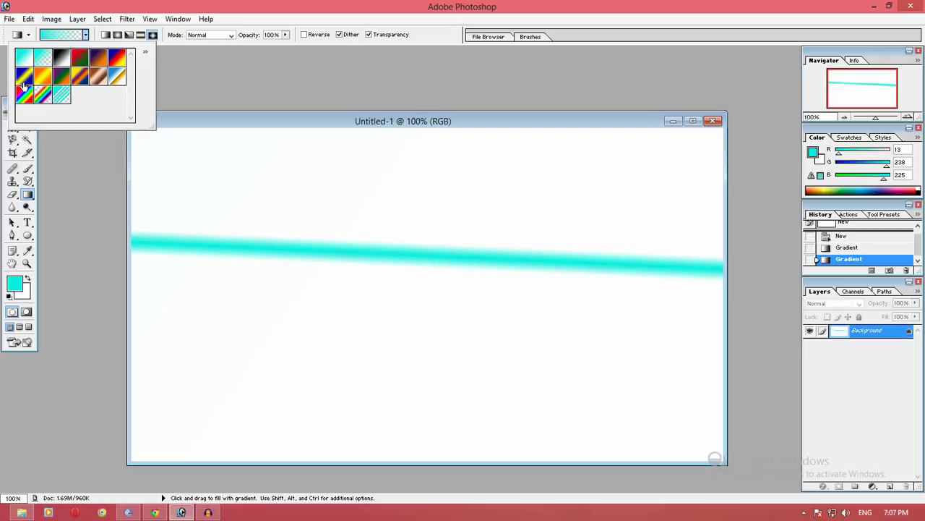
{"action": "left_click", "coordinate": [116, 65]}
{"action": "left_click", "coordinate": [394, 163]}
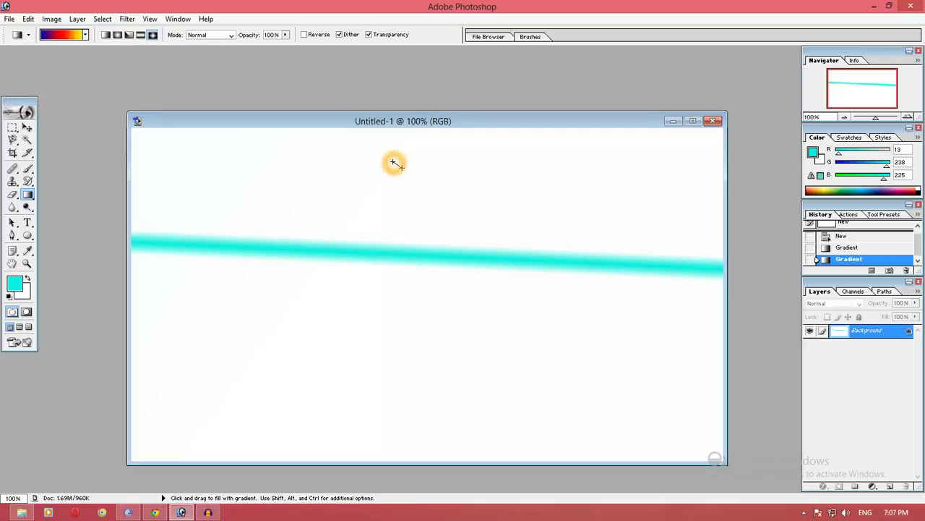
{"action": "left_click_drag", "start_coordinate": [393, 162], "coordinate": [411, 193]}
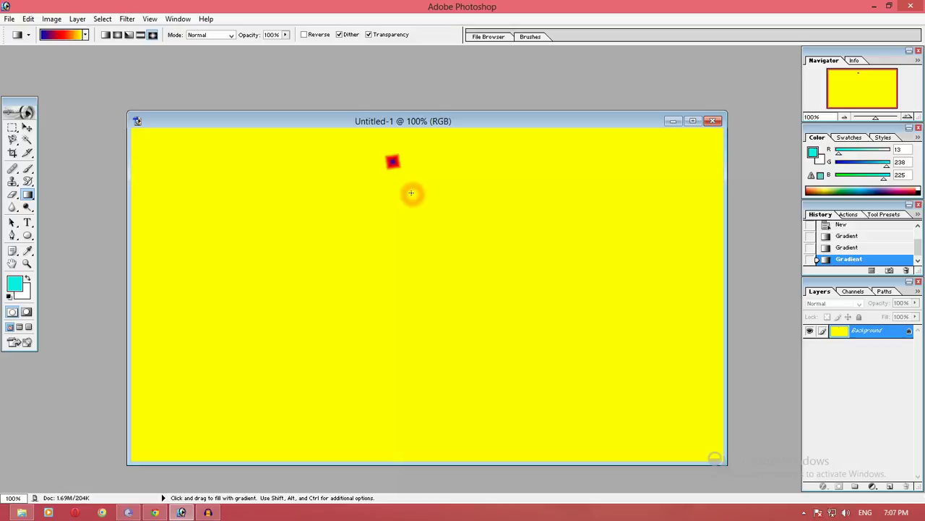
{"action": "key", "text": "ctrl+z"}
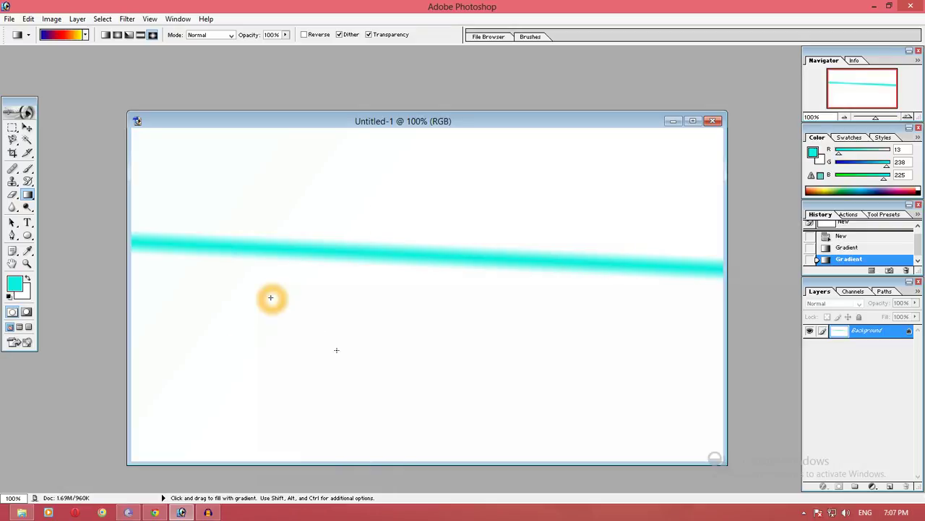
{"action": "left_click_drag", "start_coordinate": [270, 297], "coordinate": [366, 372]}
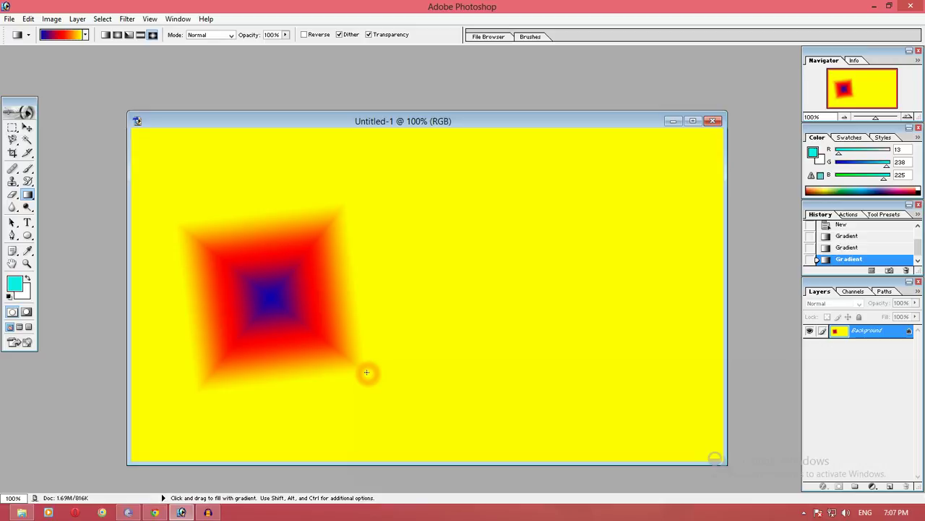
{"action": "key", "text": "ctrl+z"}
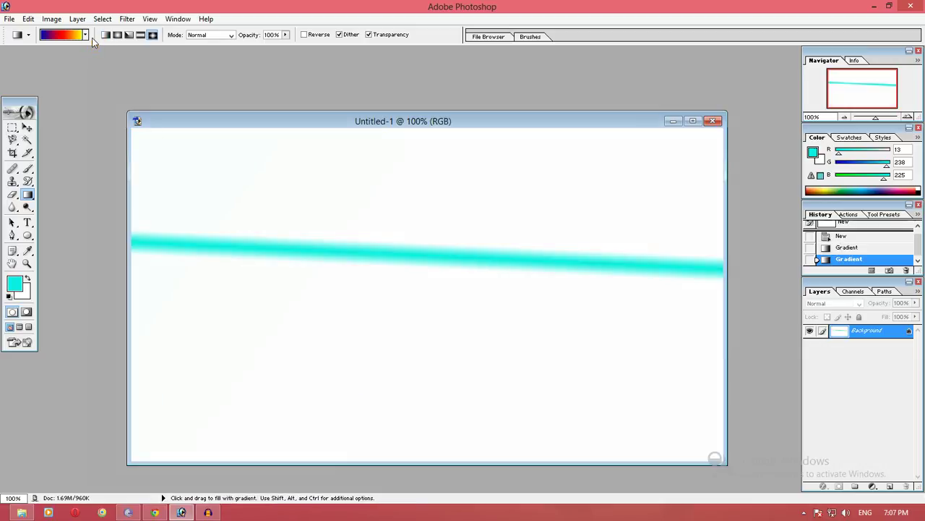
- Choose the violet-green-orange preset and test two diamond gradients, undoing both
{"action": "left_click", "coordinate": [85, 36]}
{"action": "left_click", "coordinate": [61, 76]}
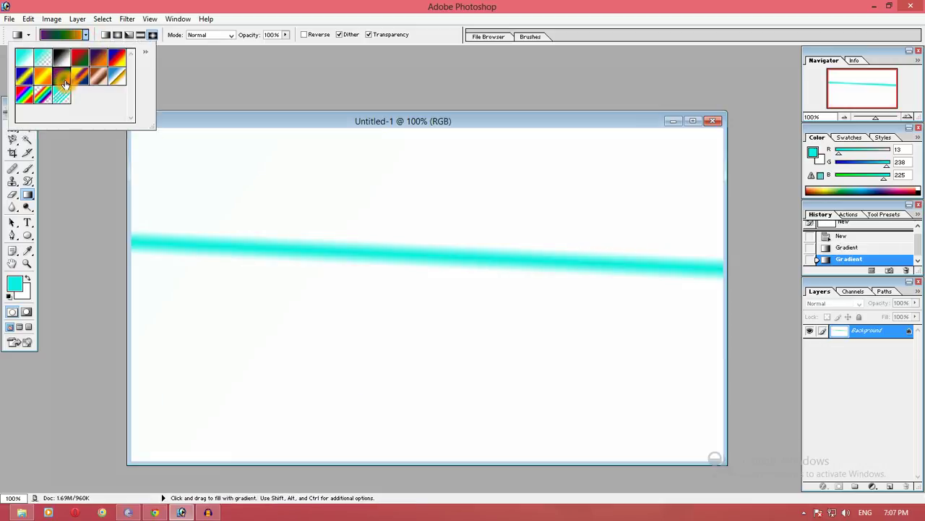
{"action": "left_click_drag", "start_coordinate": [254, 152], "coordinate": [264, 165]}
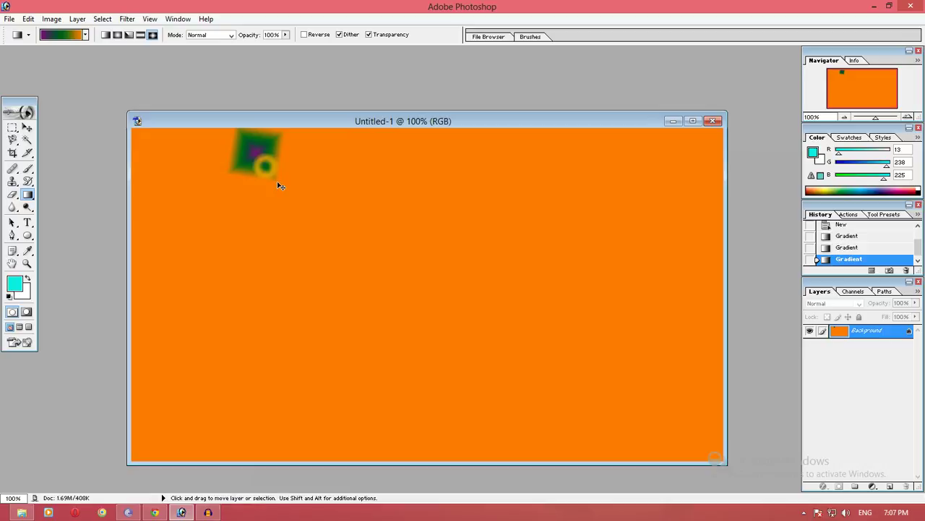
{"action": "key", "text": "ctrl+z"}
{"action": "left_click_drag", "start_coordinate": [400, 299], "coordinate": [557, 440]}
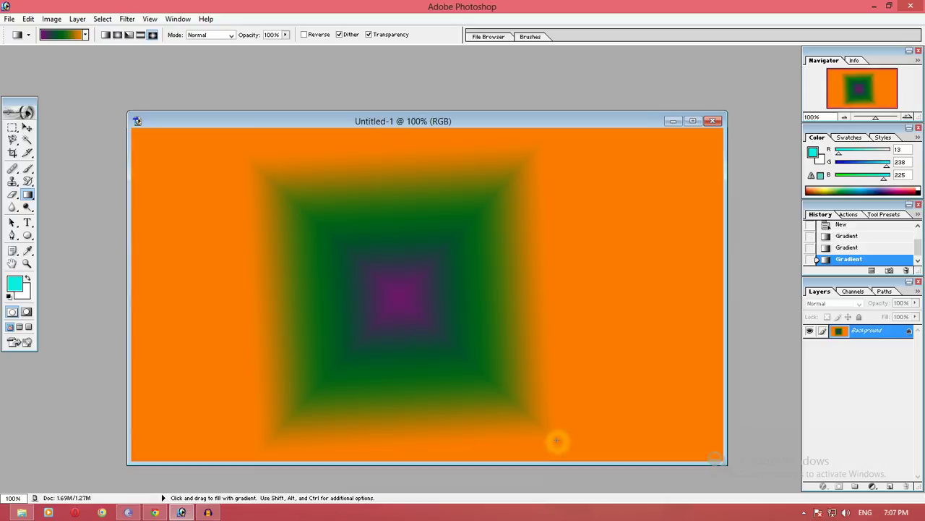
{"action": "key", "text": "ctrl+z"}
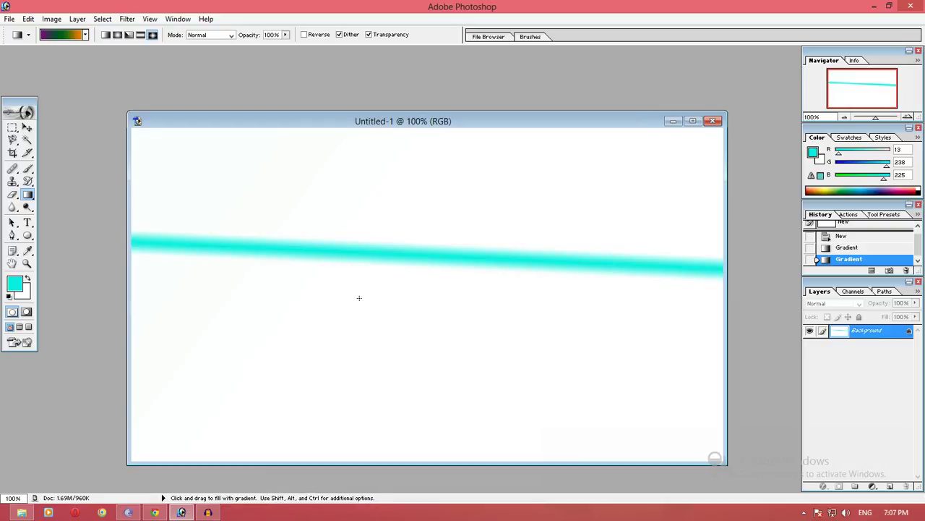
- Use a linear red-green preset gradient for a diagonal canvas fill, then undo it
{"action": "left_click", "coordinate": [205, 197]}
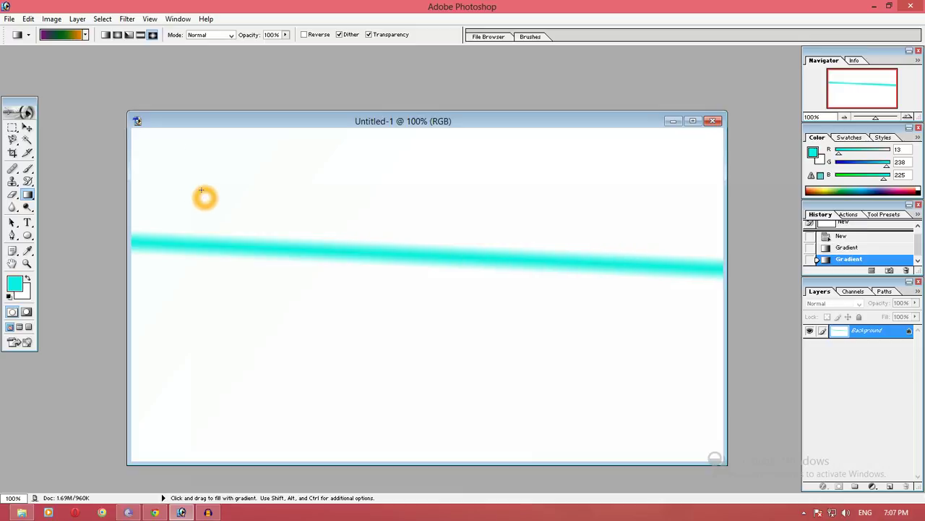
{"action": "left_click", "coordinate": [85, 35]}
{"action": "left_click", "coordinate": [85, 35]}
{"action": "left_click", "coordinate": [79, 58]}
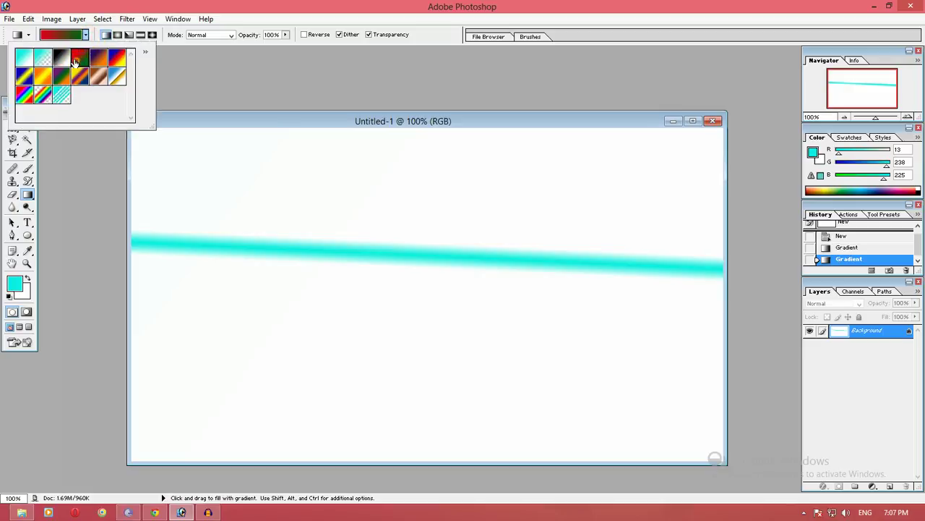
{"action": "left_click_drag", "start_coordinate": [238, 274], "coordinate": [380, 379]}
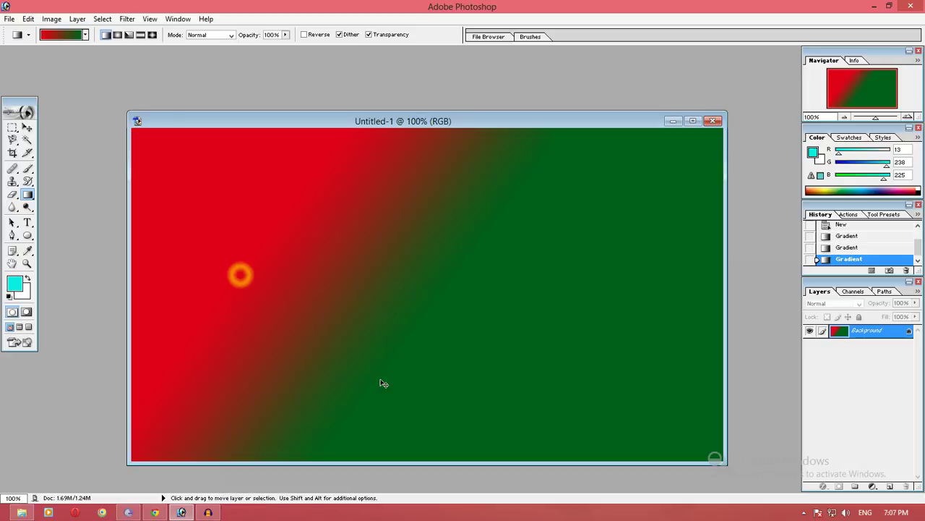
{"action": "key", "text": "ctrl+z"}
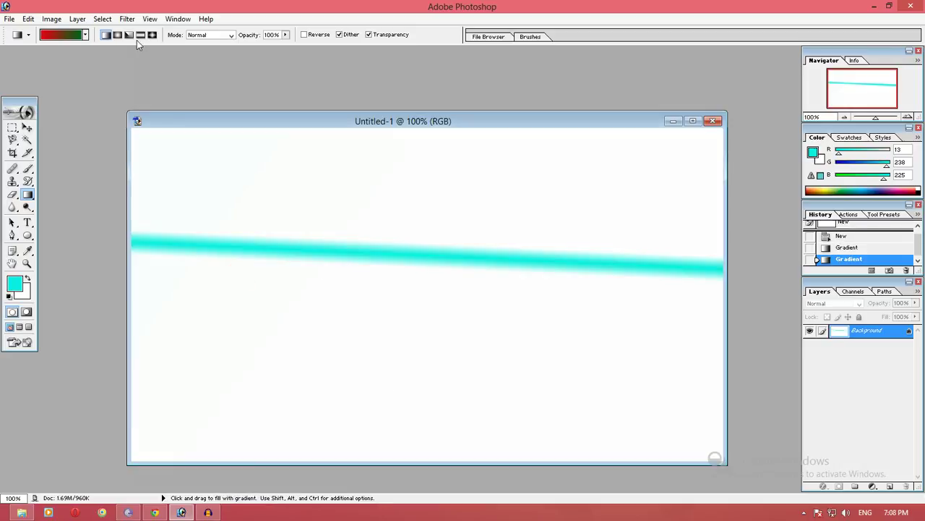
- Browse the gradient presets, then switch the gradient type to Radial
{"action": "left_click", "coordinate": [84, 35]}
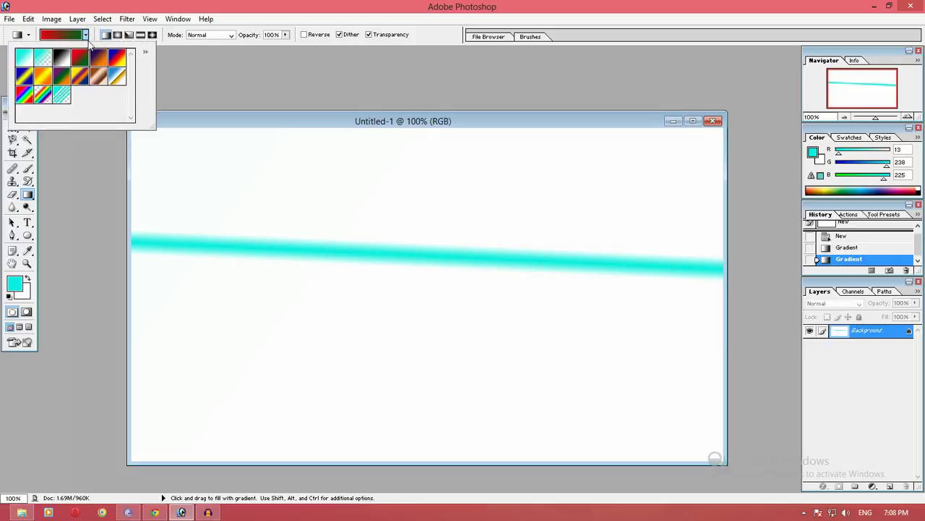
{"action": "left_click", "coordinate": [85, 35]}
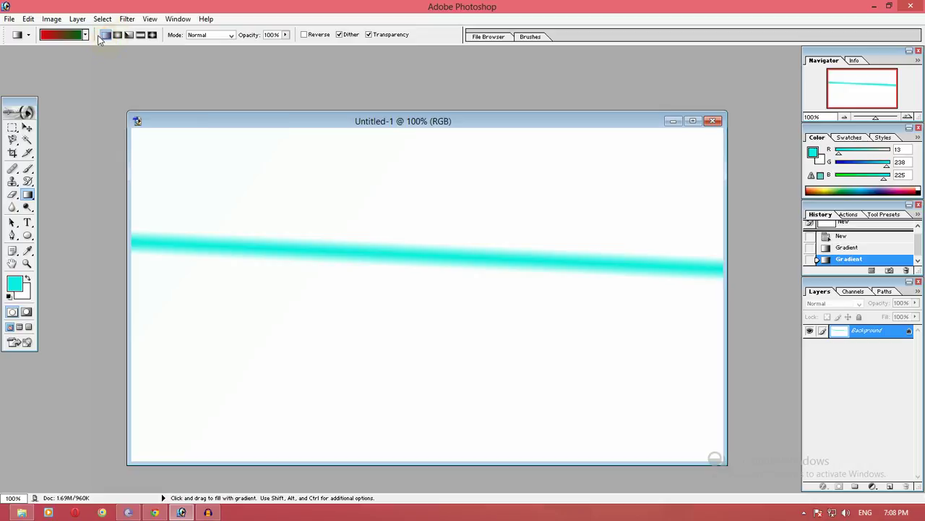
{"action": "left_click", "coordinate": [84, 34]}
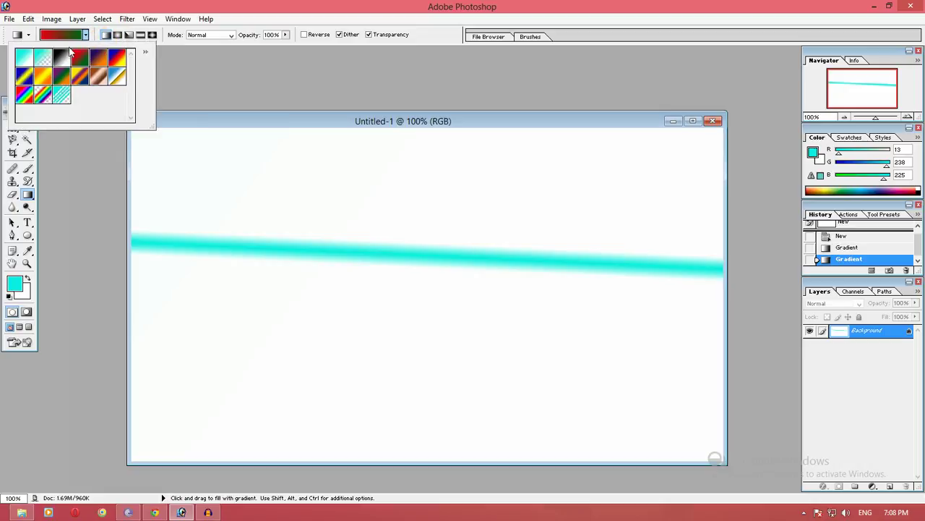
{"action": "left_click", "coordinate": [181, 61]}
{"action": "left_click", "coordinate": [117, 34]}
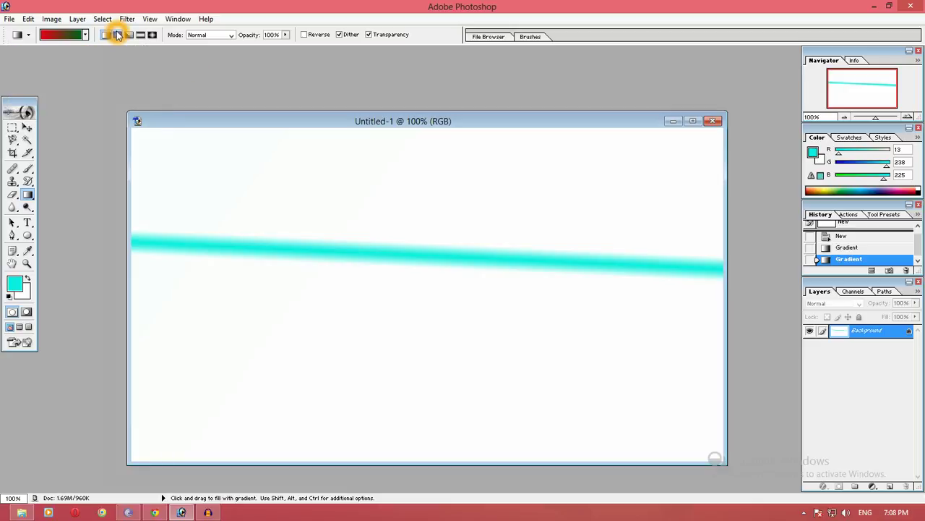
{"action": "left_click", "coordinate": [118, 34]}
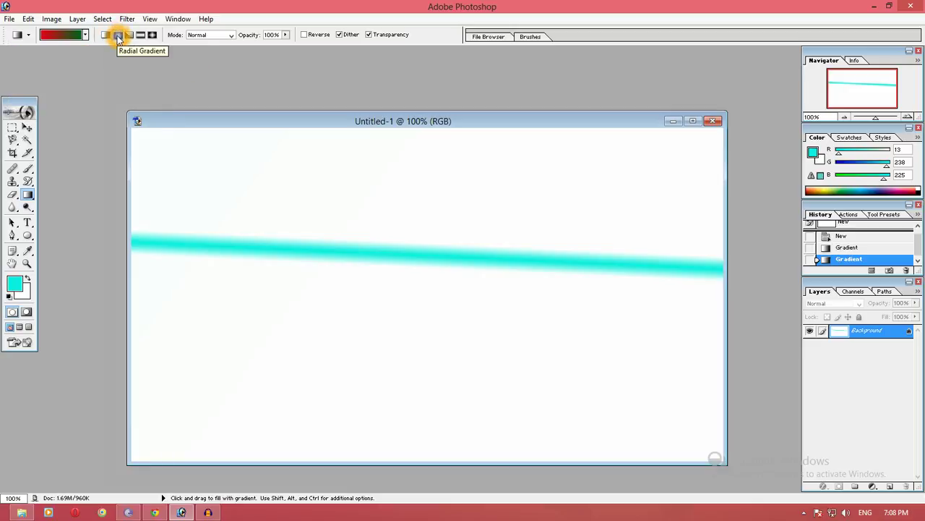
- Change the gradient type from Radial to Angle, keeping the red-green preset
{"action": "left_click", "coordinate": [85, 34]}
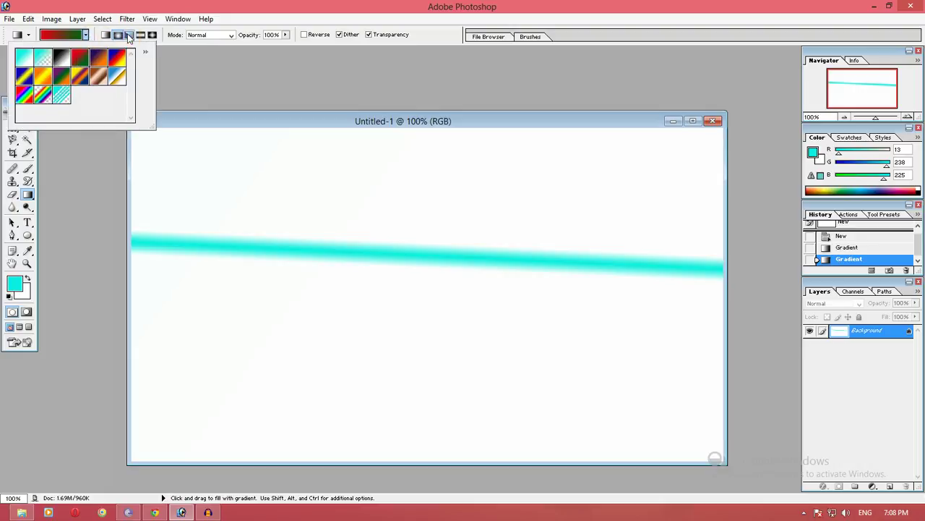
{"action": "left_click", "coordinate": [129, 36]}
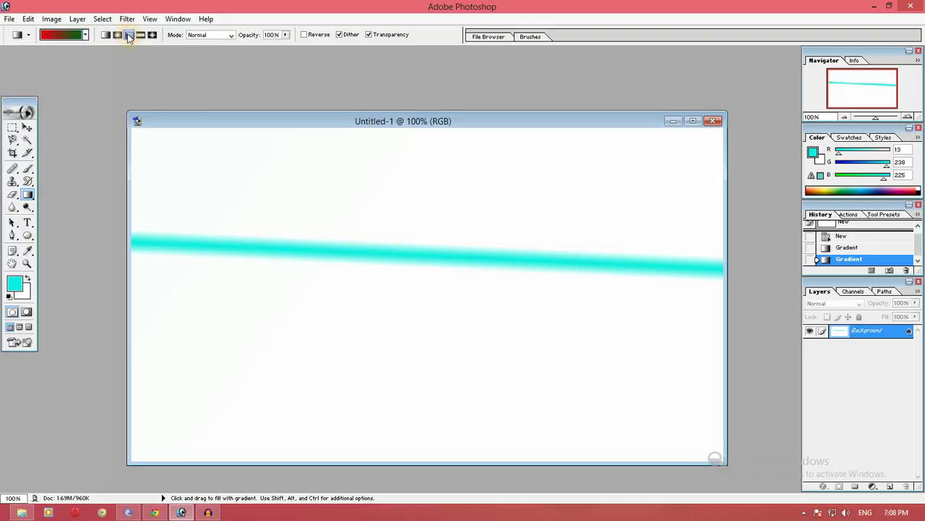
{"action": "left_click", "coordinate": [87, 35]}
{"action": "left_click", "coordinate": [89, 35]}
{"action": "left_click", "coordinate": [381, 342]}
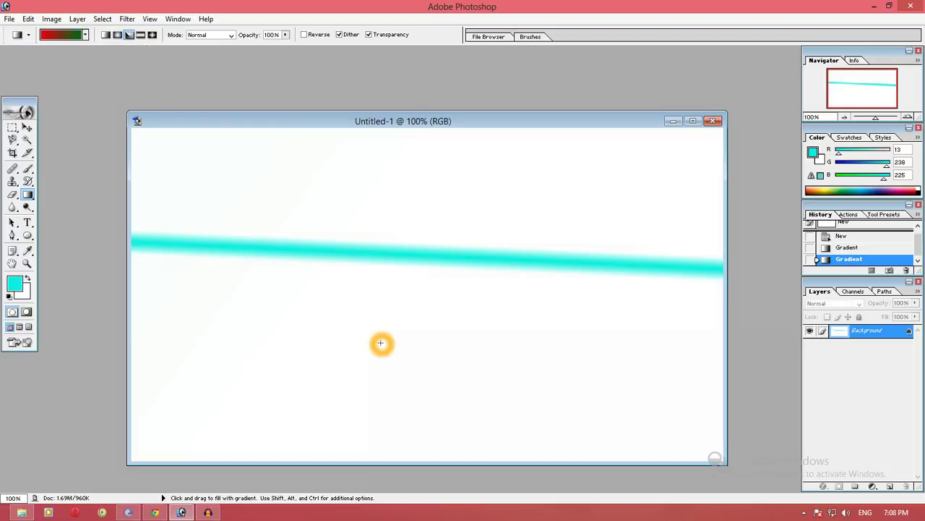